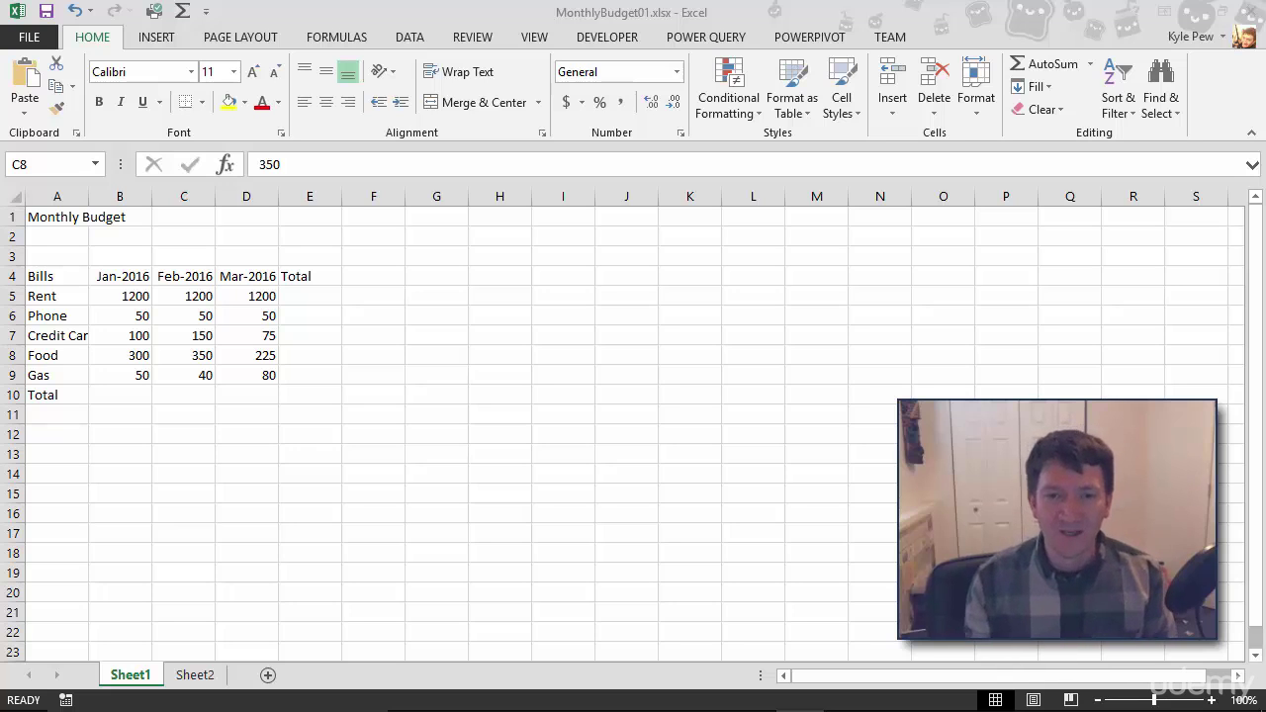
Step: Enter the formula =1200+50+100+300+50 in B10 to total the January bills with typed amounts
left_click(106, 399)
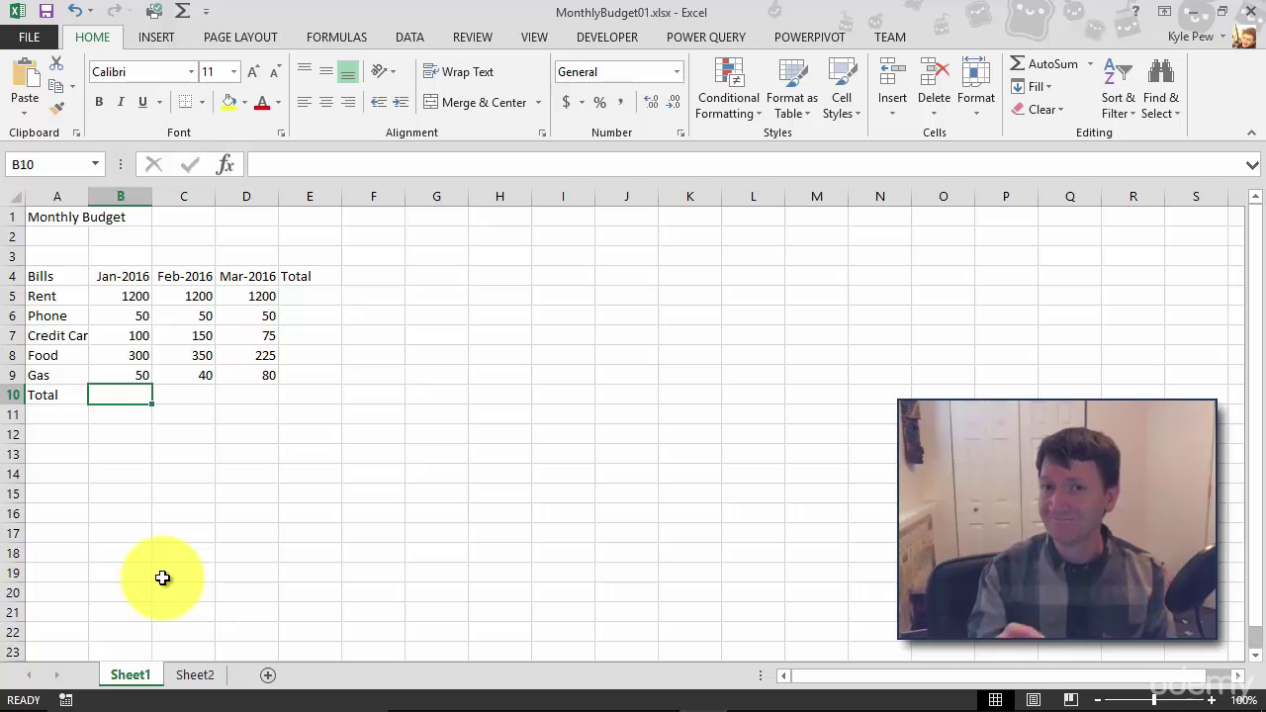
type("=")
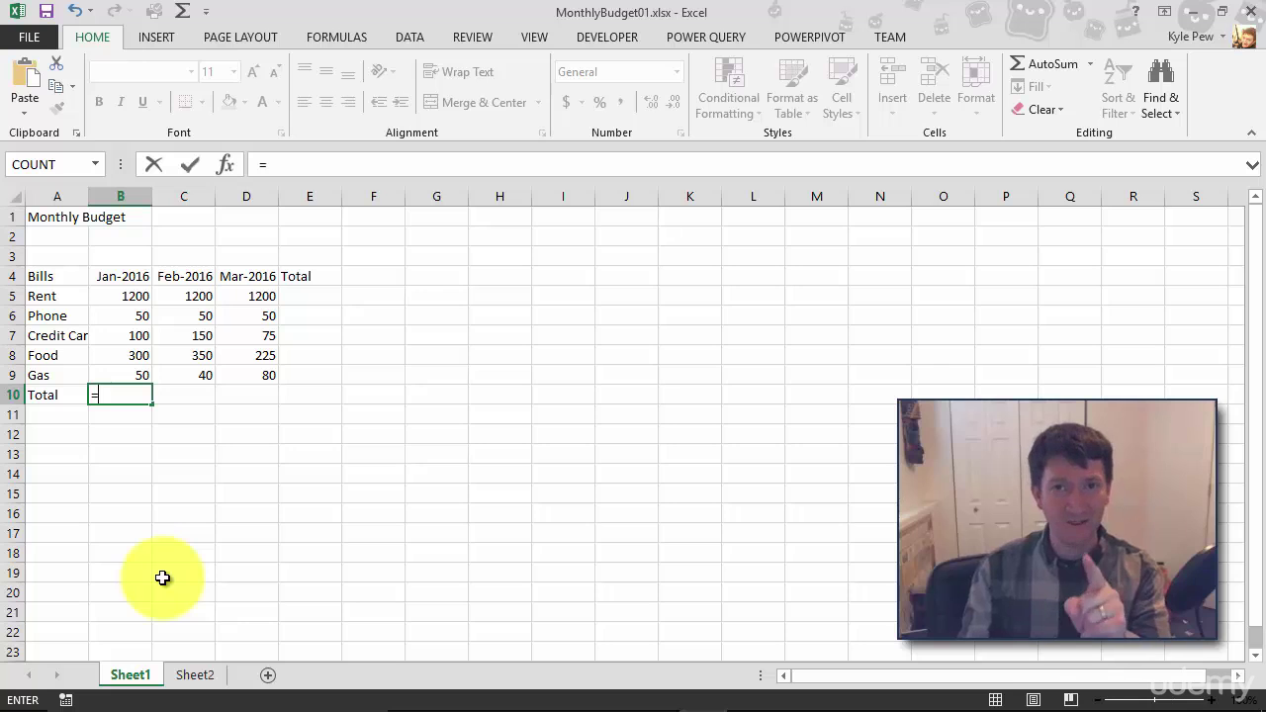
type("1200")
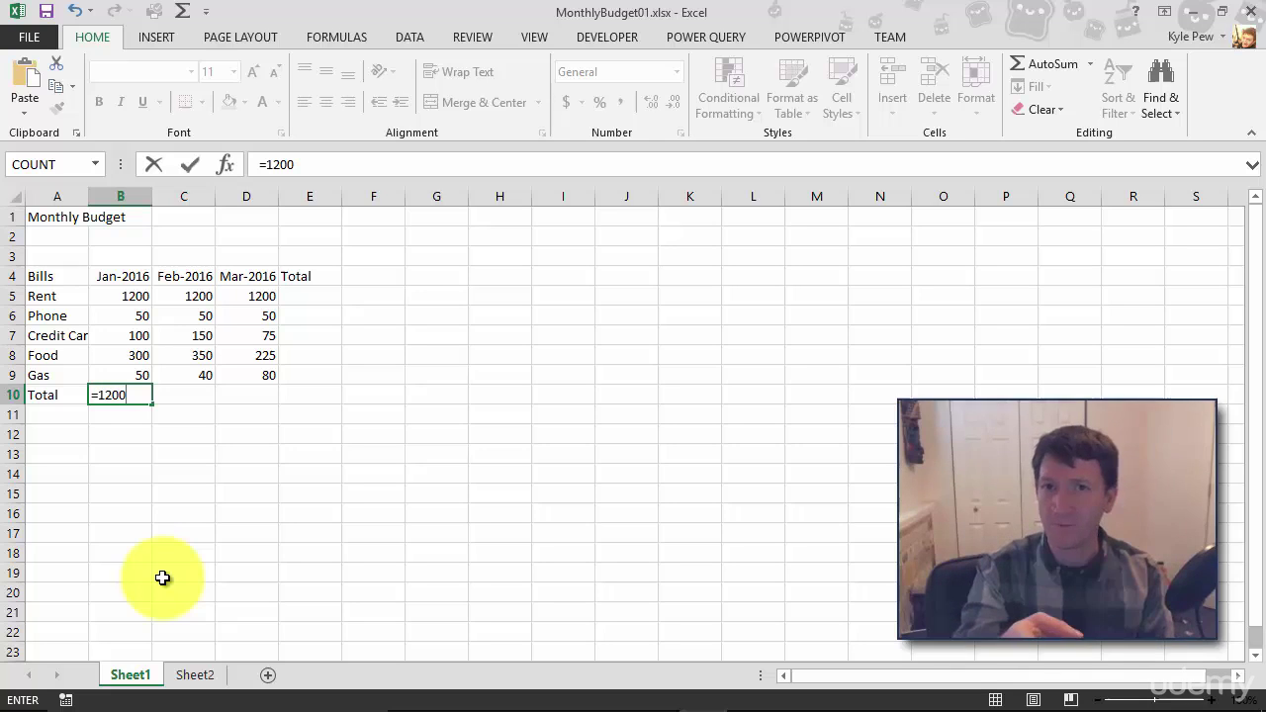
type("+")
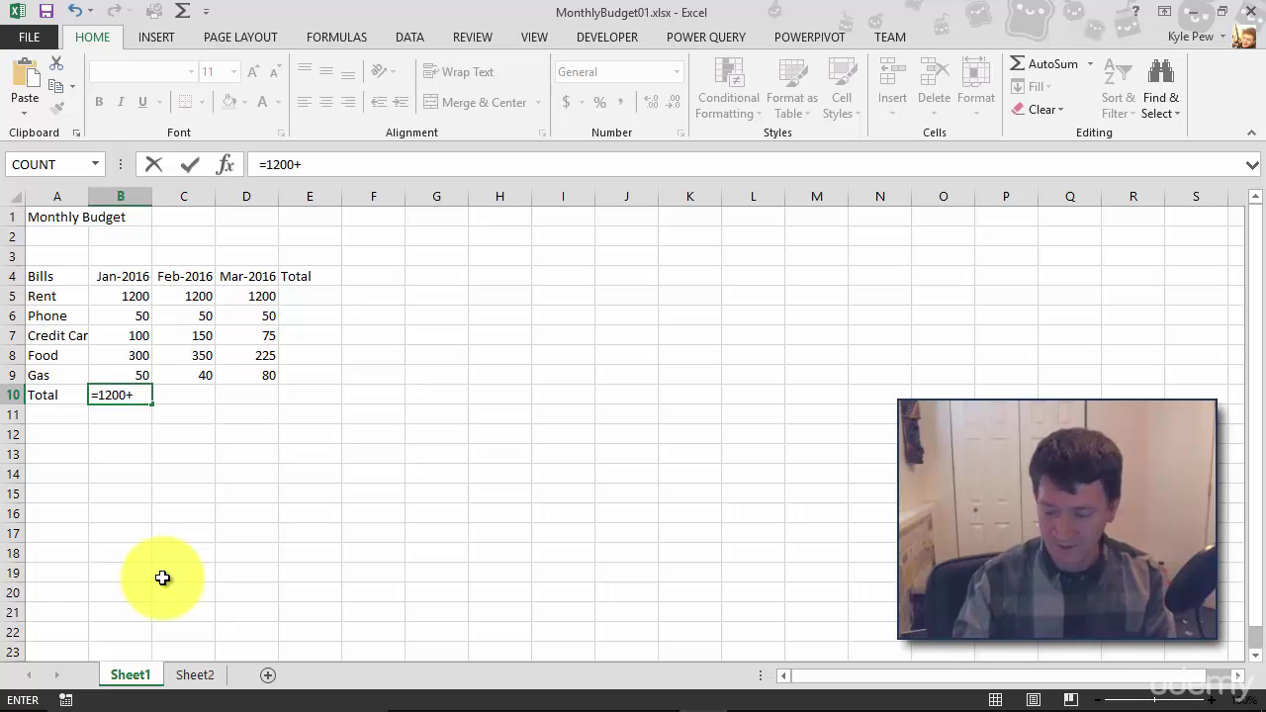
type("50")
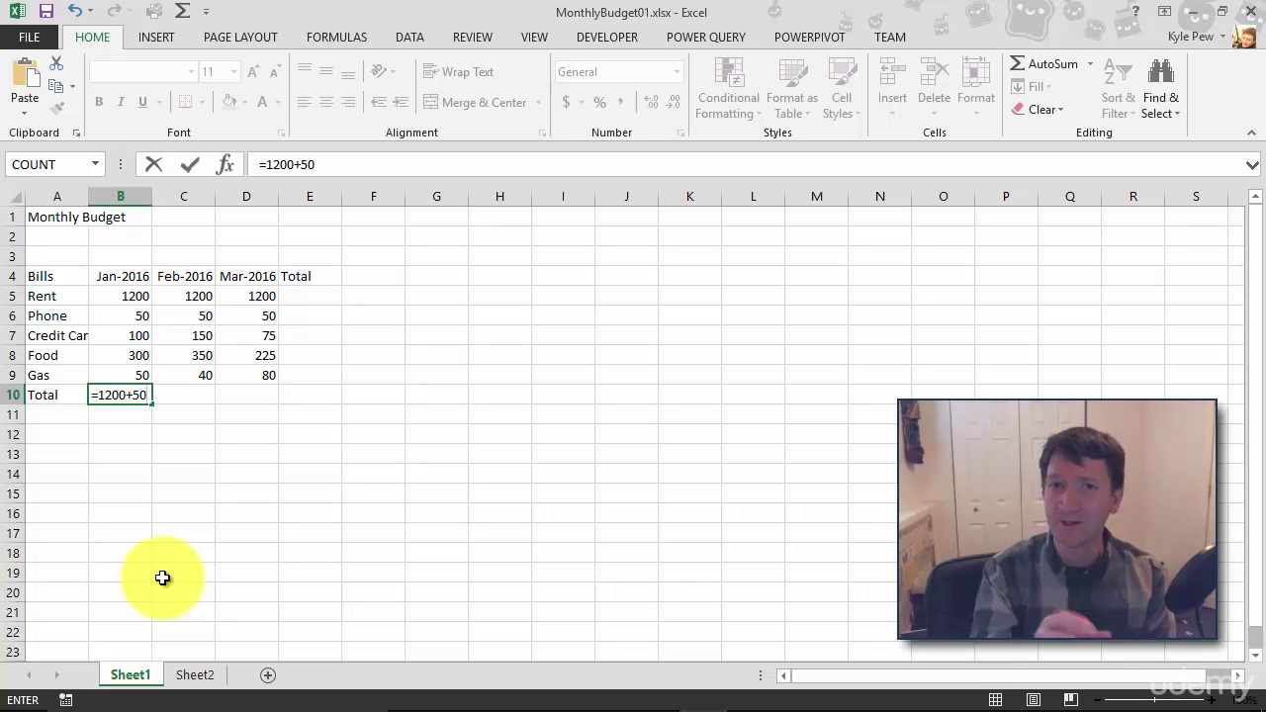
type("+")
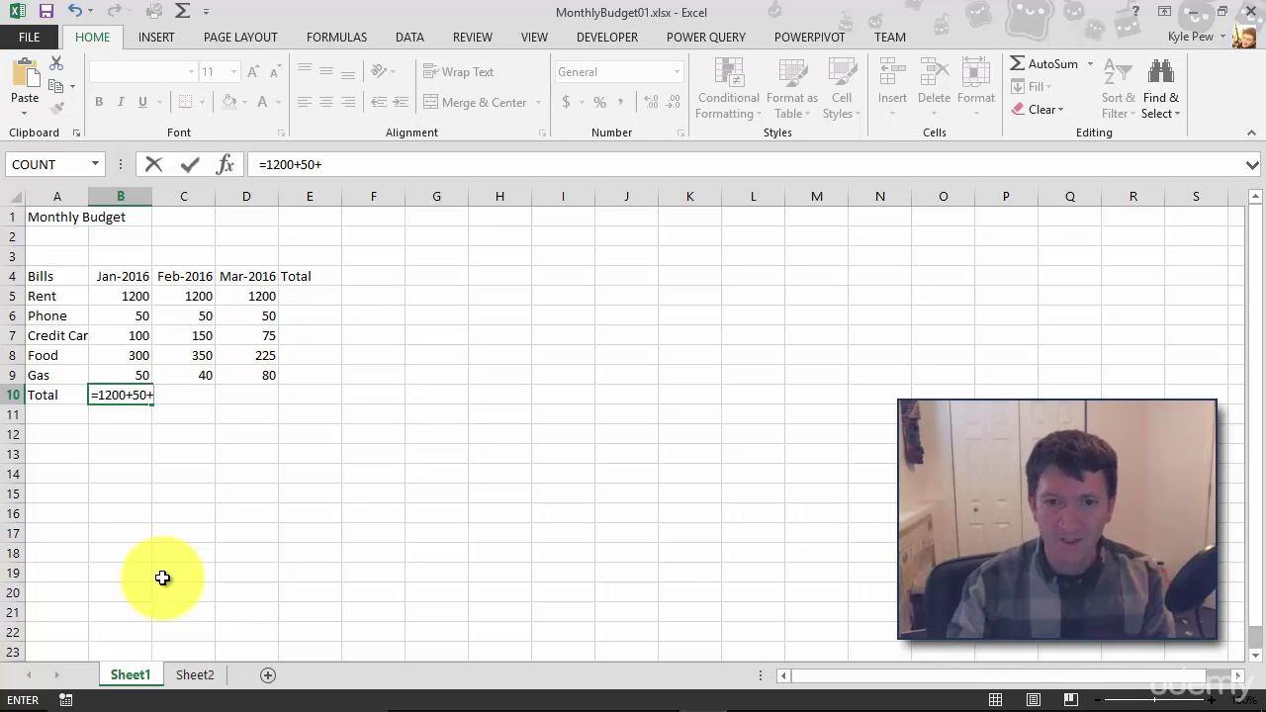
type("100+300+50")
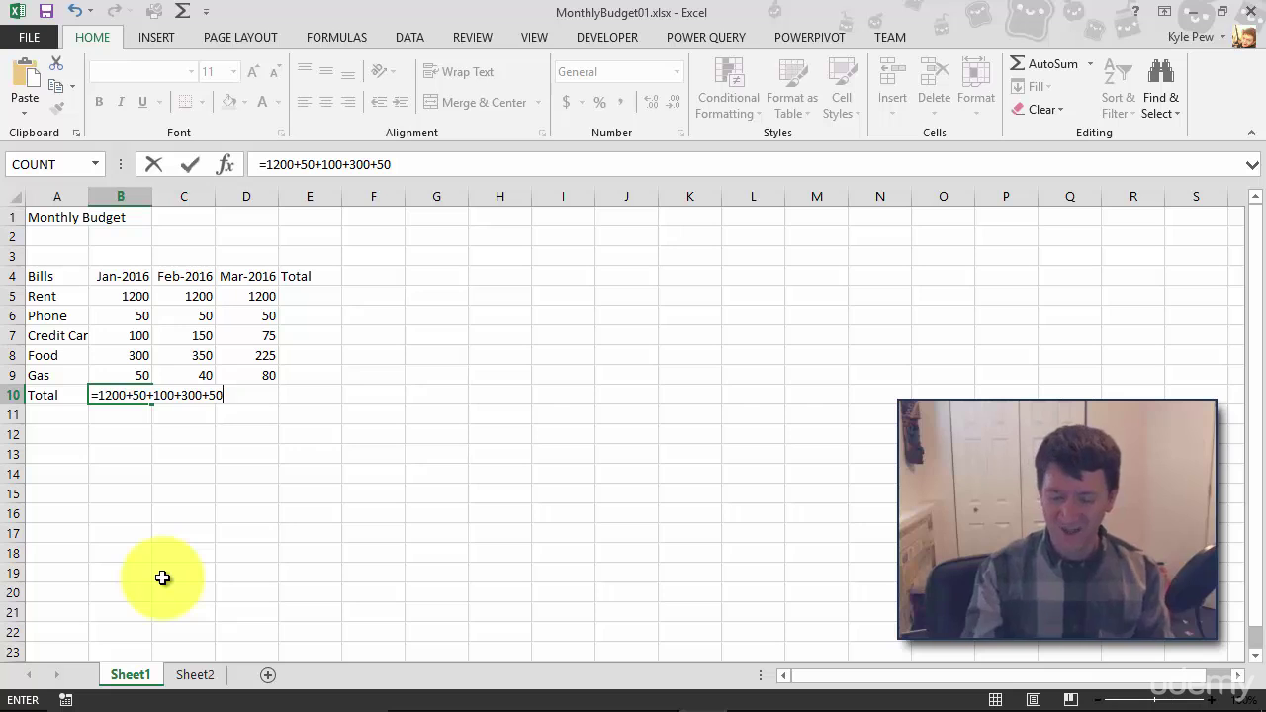
key("Return")
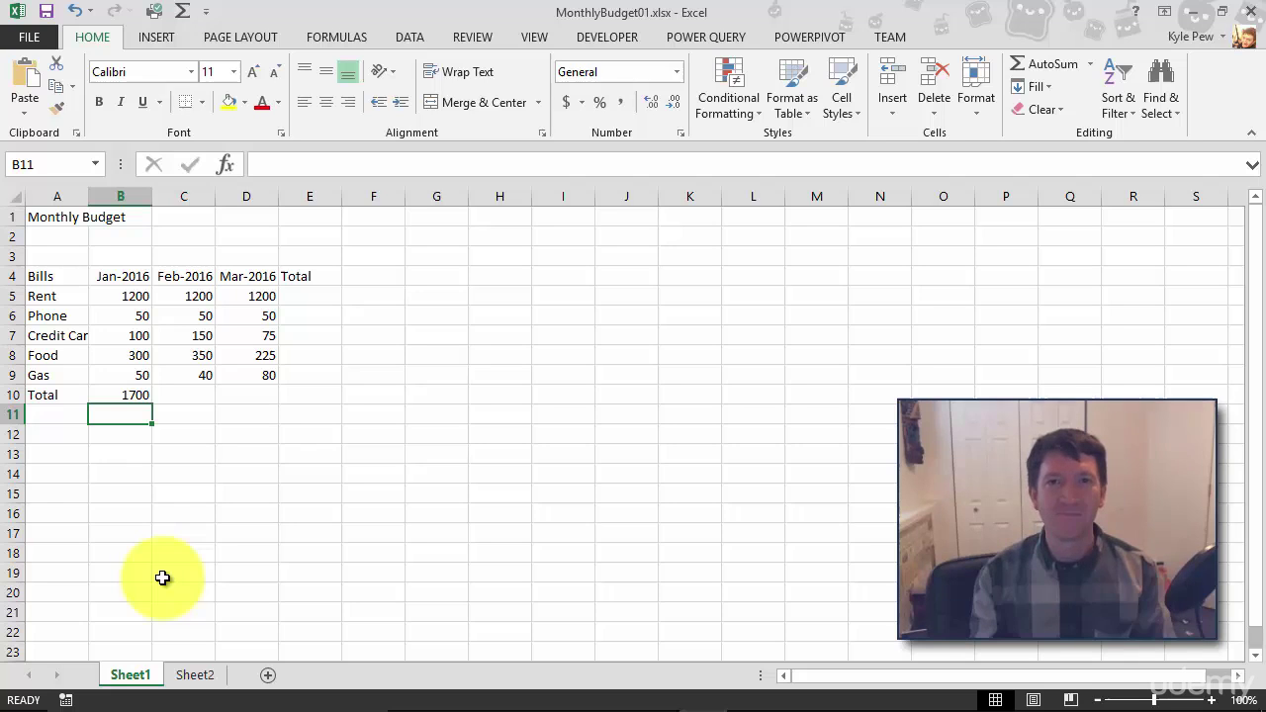
Step: Open the January total in B10 to inspect the typed amounts in its formula, then close it
left_click(120, 393)
double_click(120, 393)
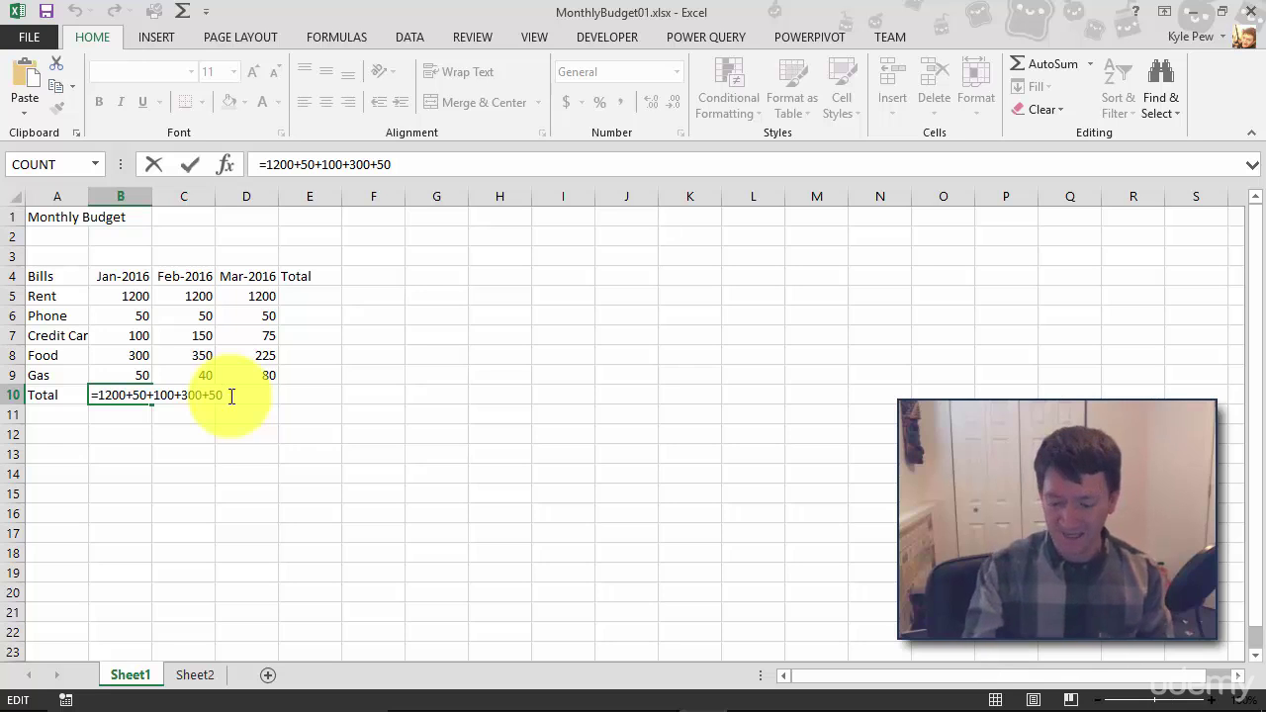
key("Return")
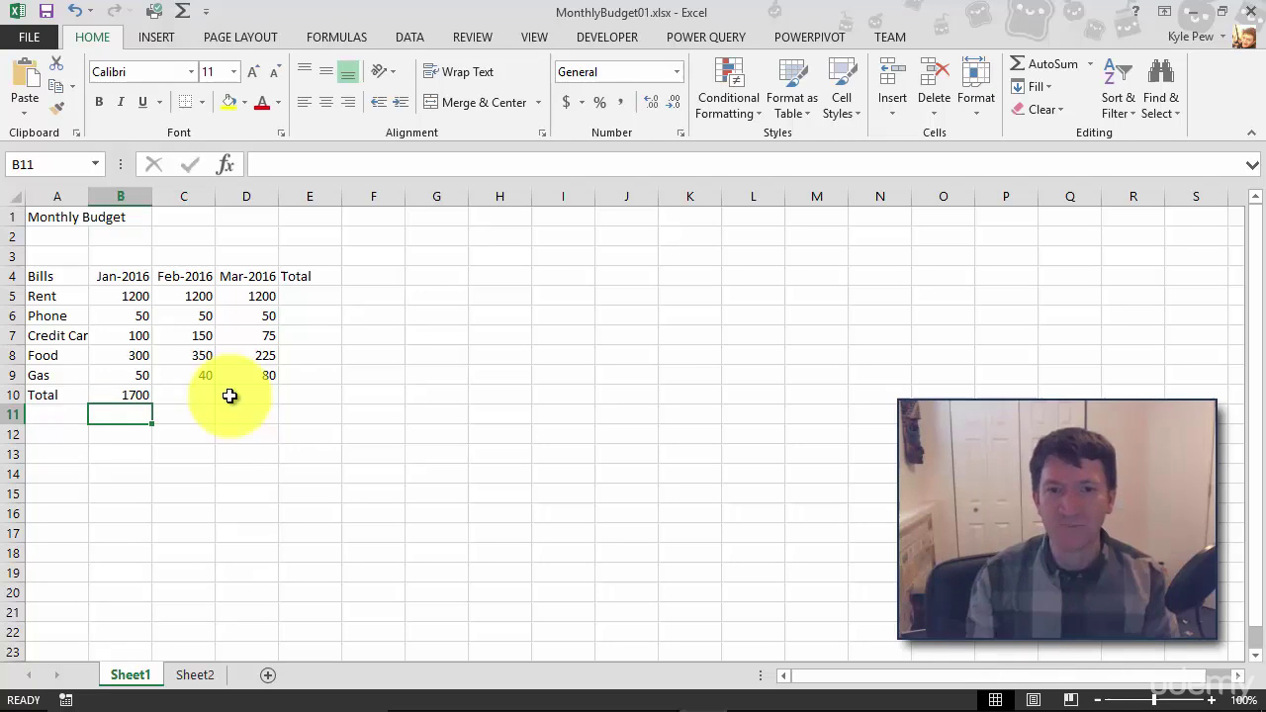
Step: Set the January rent in B5 to 1500
left_click(118, 297)
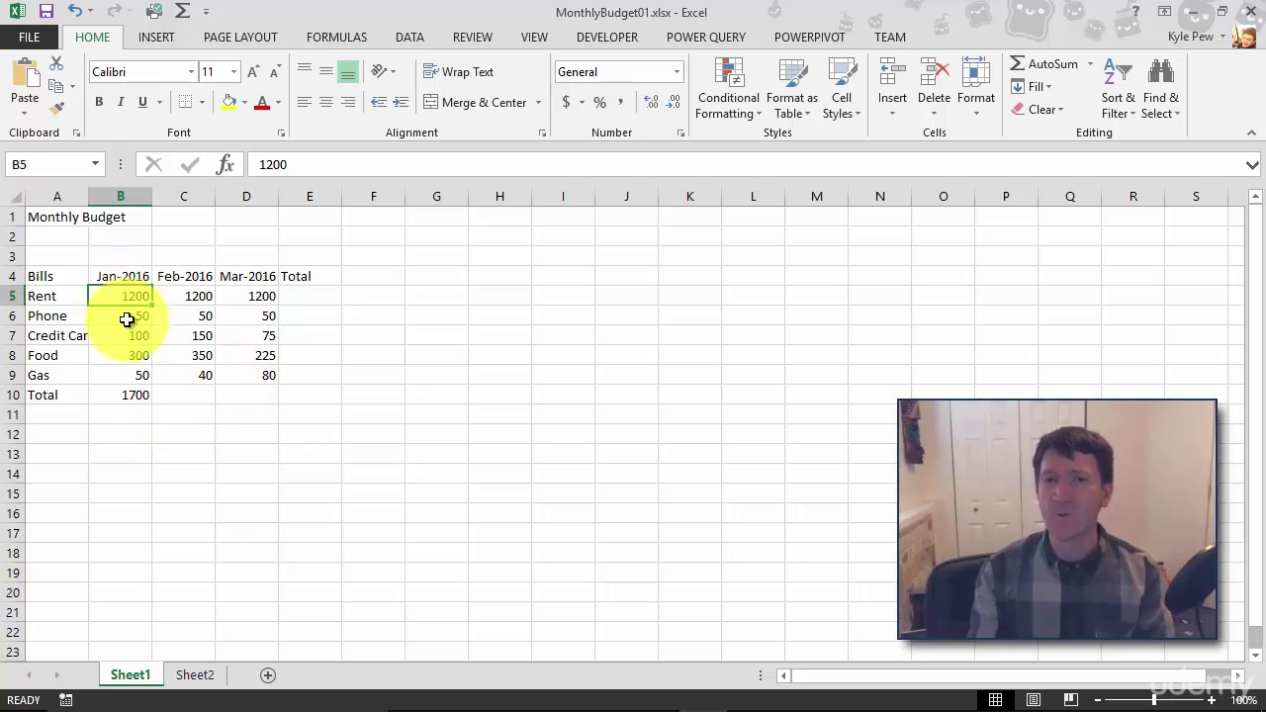
type("15")
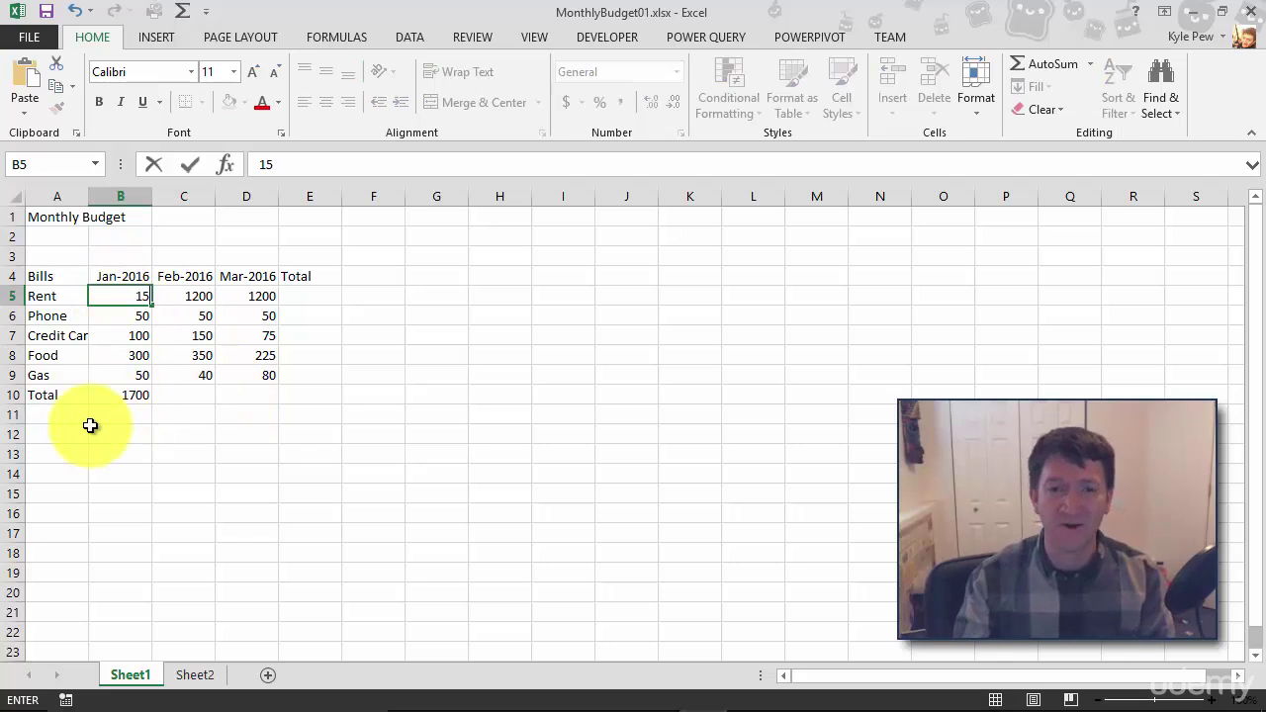
type("00")
key("Return")
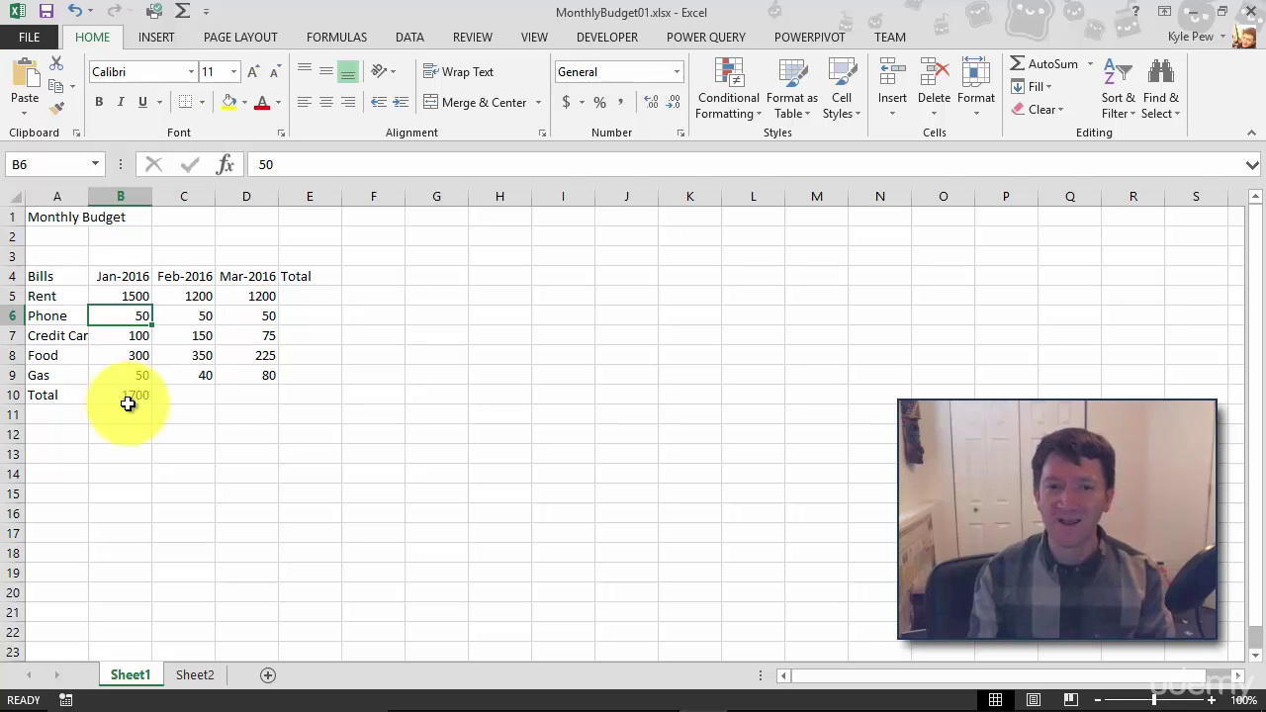
Step: Check the formula in B10 against the changed January rent amount
left_click(121, 397)
key("F2")
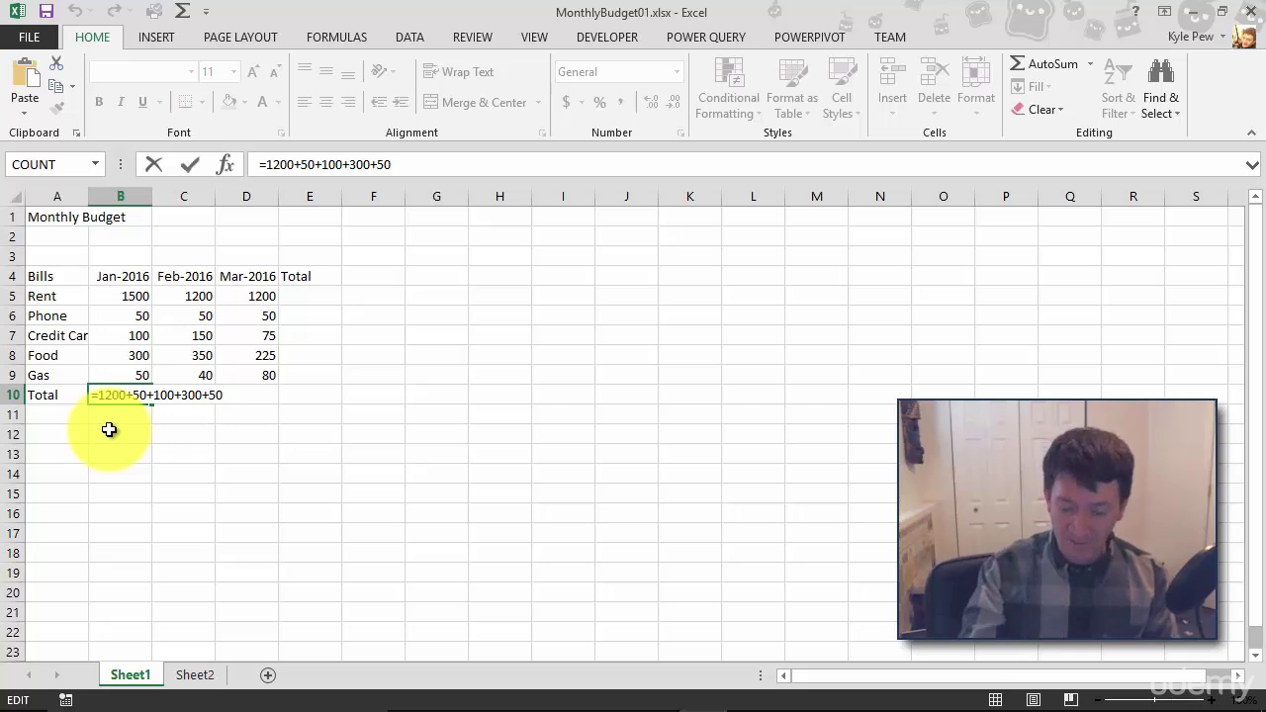
key("Return")
Step: Replace the January total in B10 with the cell-reference formula =B5+B6+B7+B8+B9
key("Up")
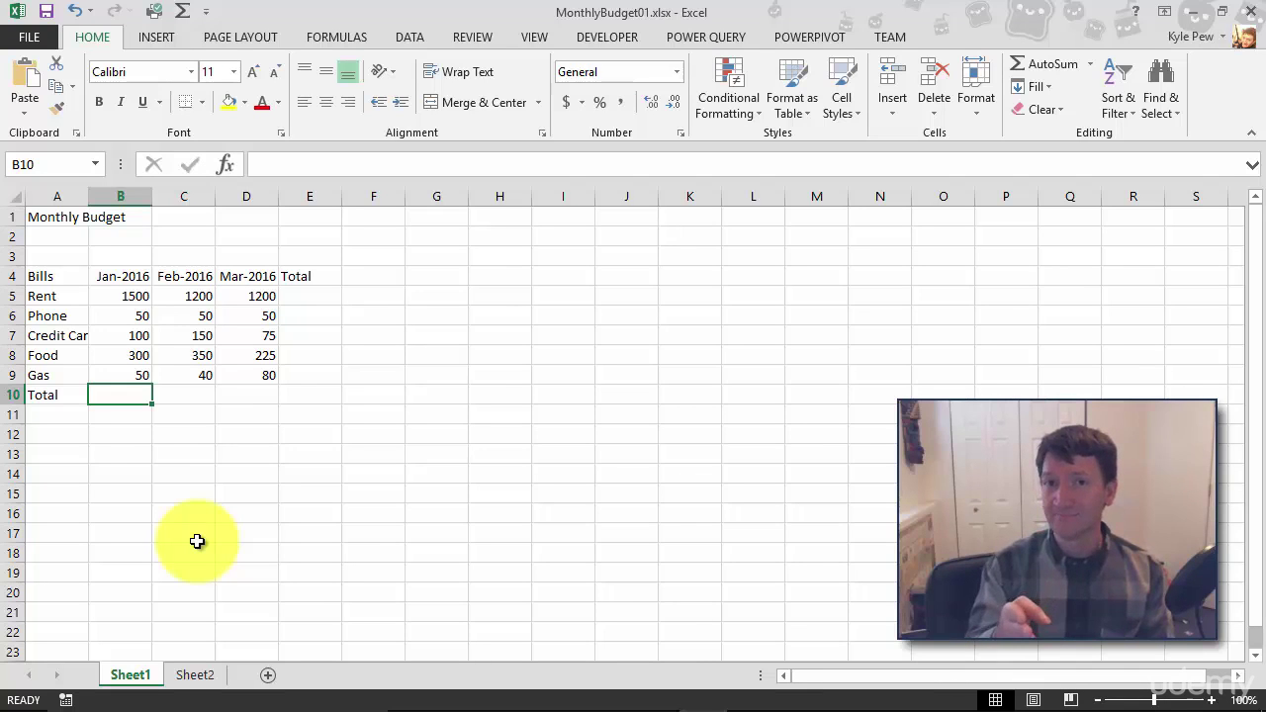
type("=")
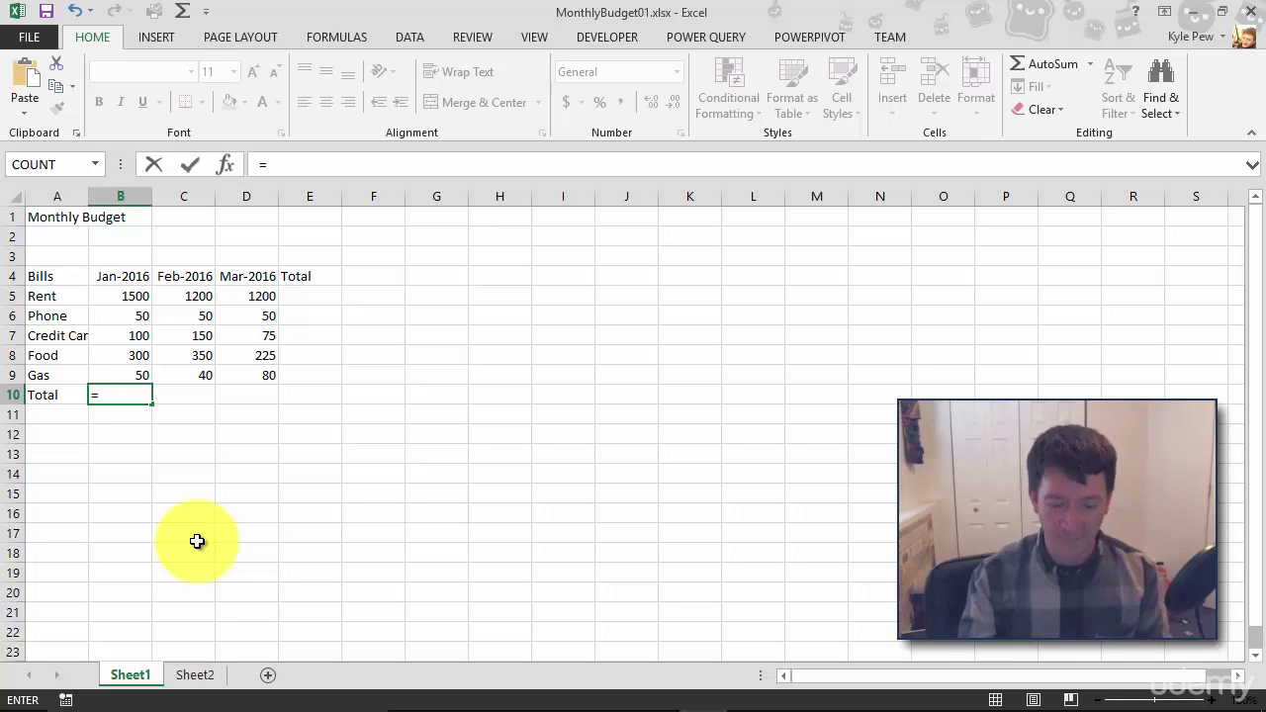
type("b5")
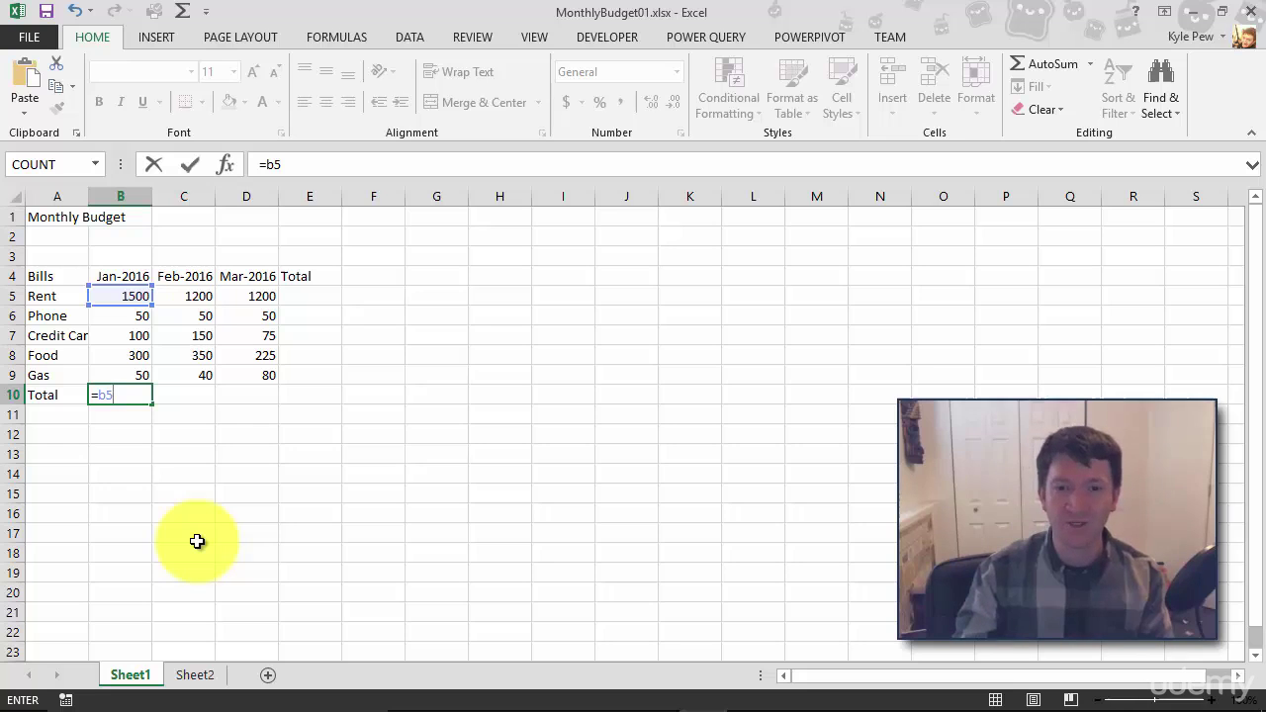
type("+b6")
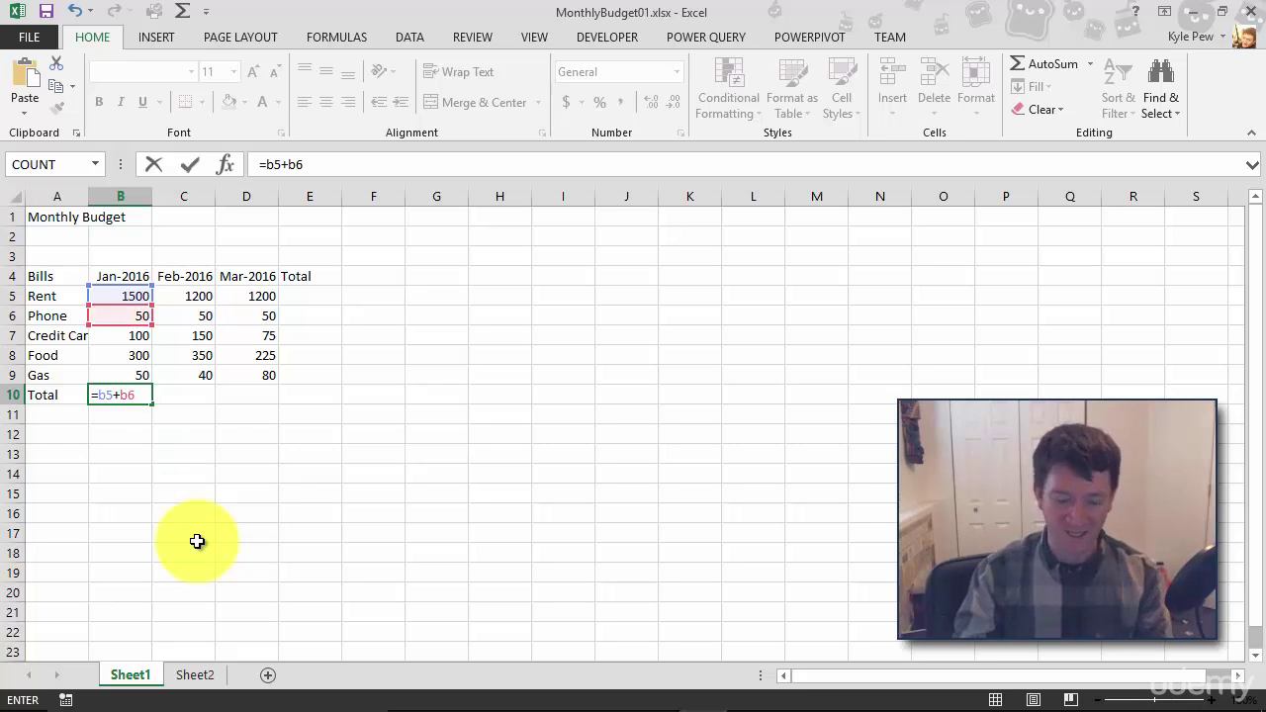
type("+b7+")
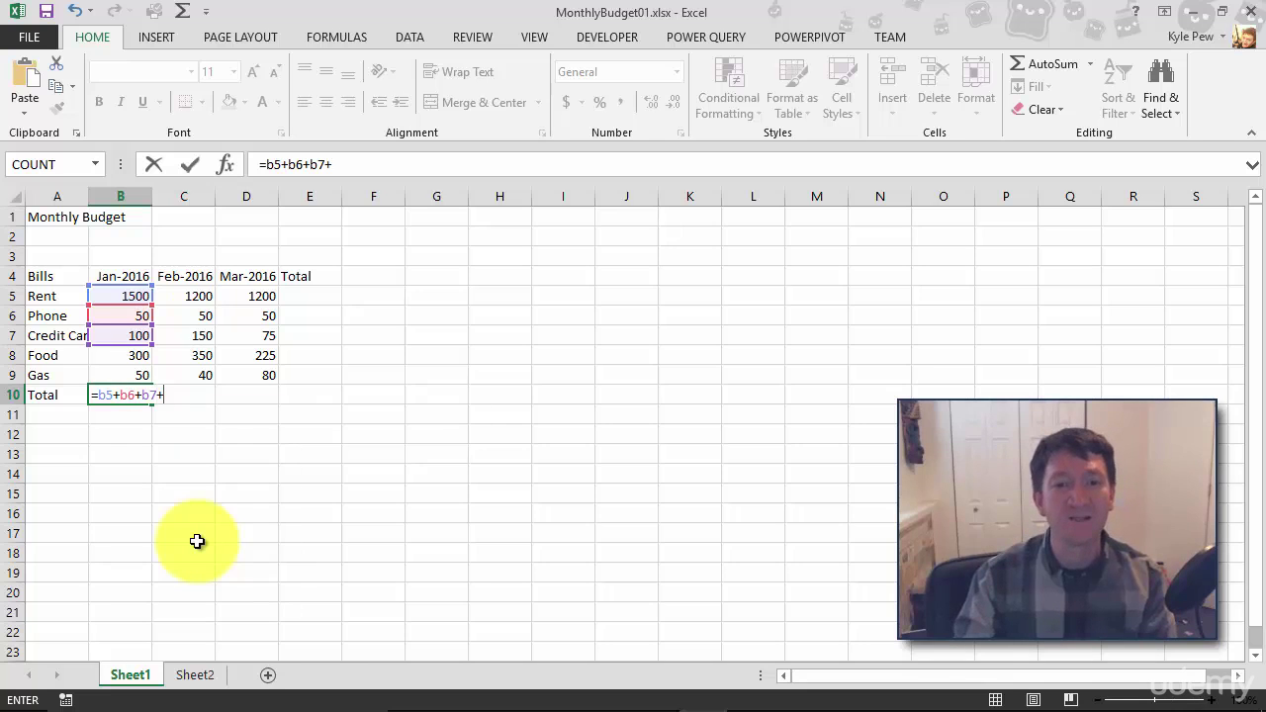
type("b8+b9")
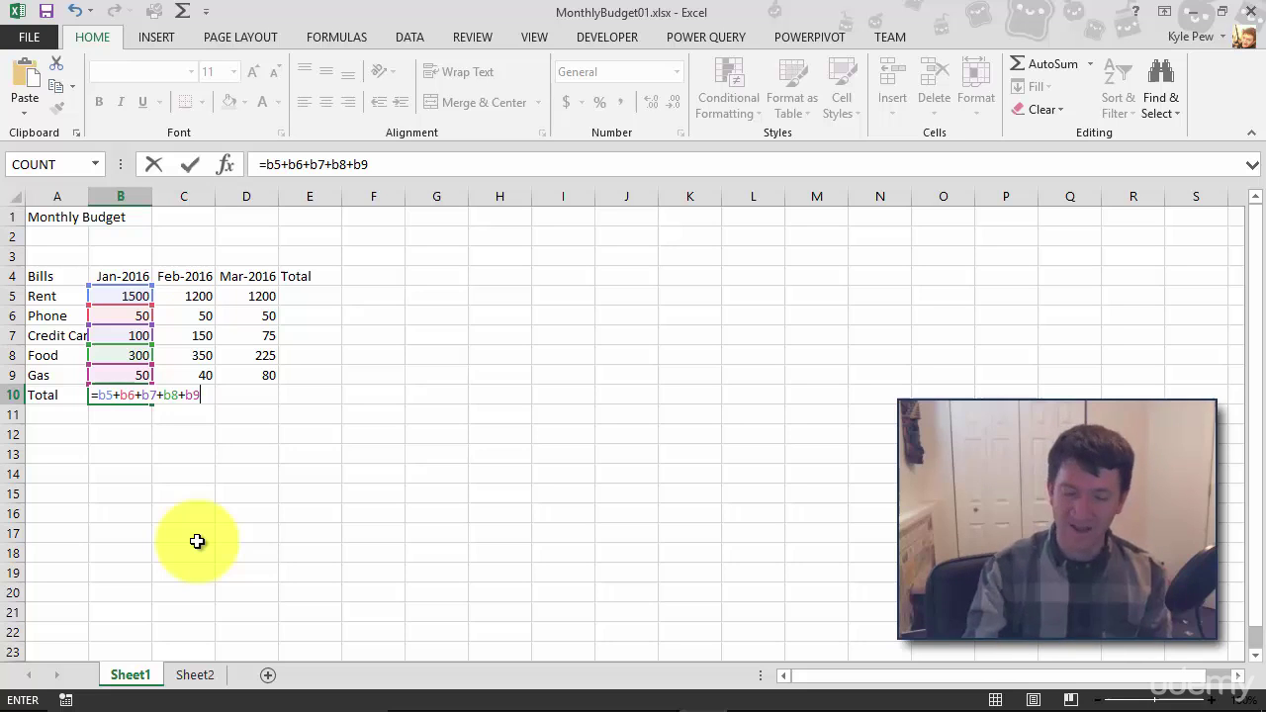
key("Return")
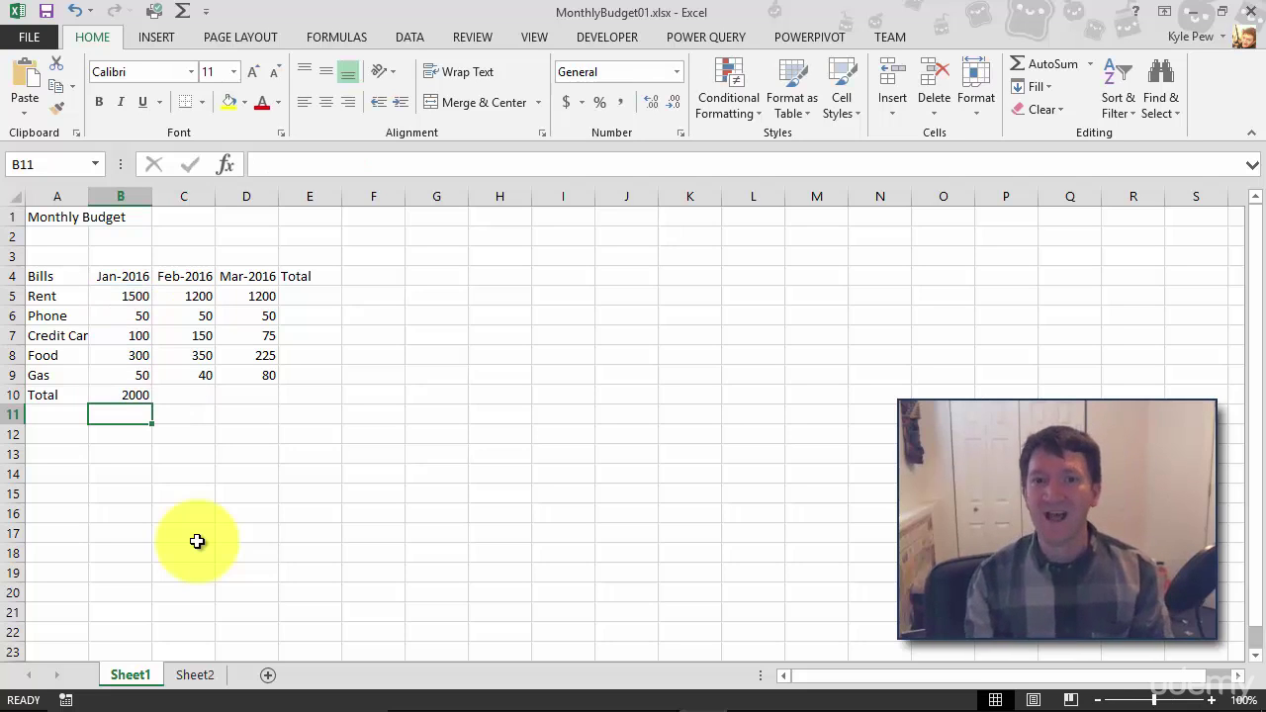
Step: Set the January rent in B5 to 1200
left_click(112, 291)
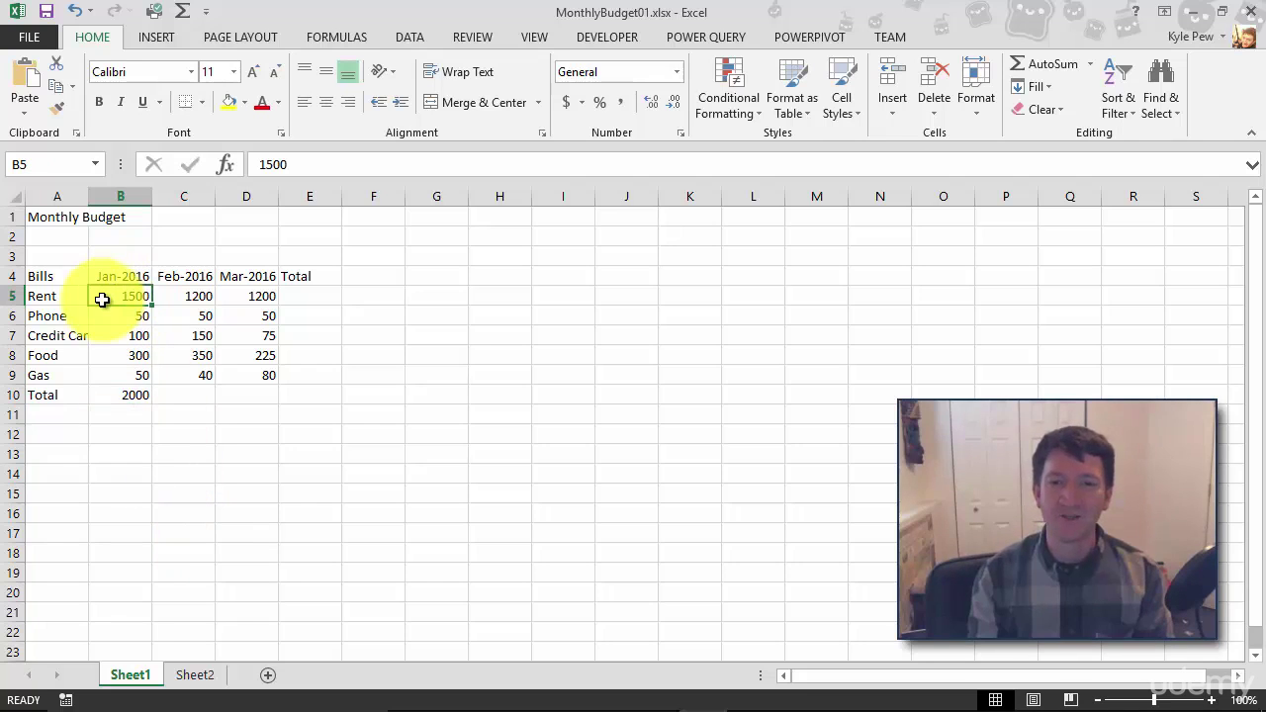
double_click(104, 294)
double_click(132, 297)
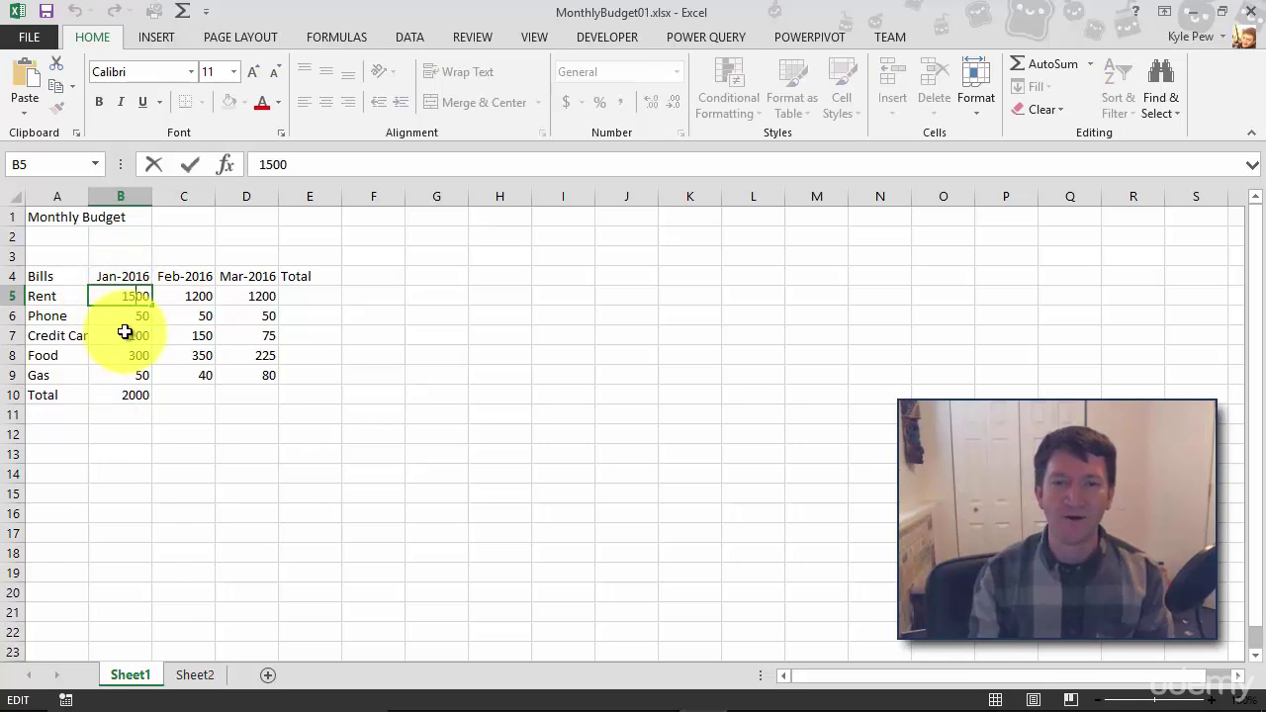
type("100")
key("BackSpace")
key("BackSpace")
type("200")
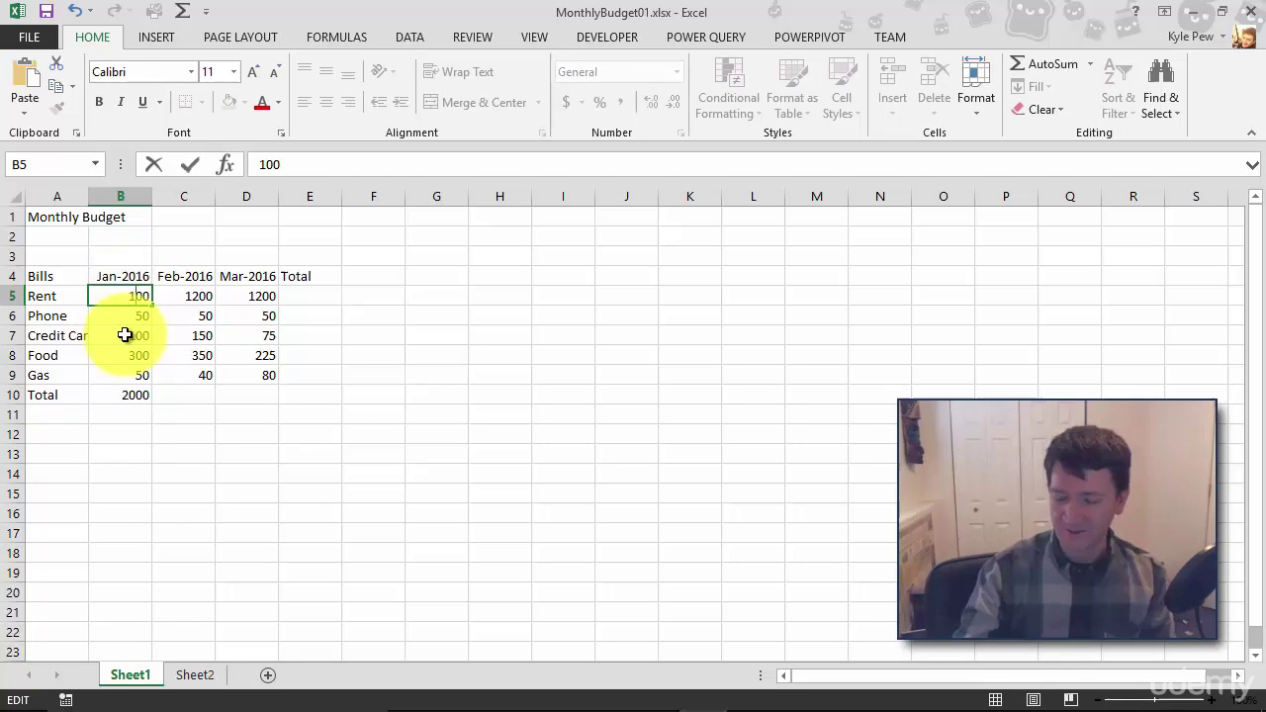
key("Return")
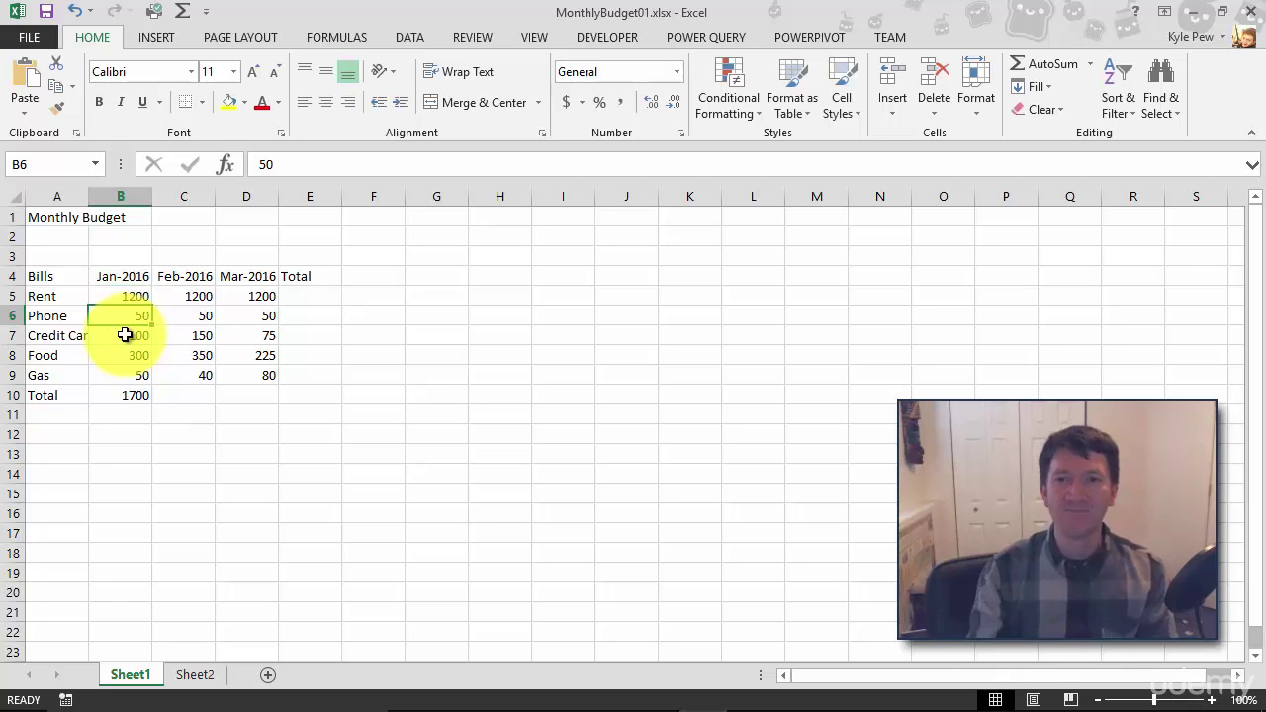
Step: Examine the cell references used in the January total formula in B10
left_click(108, 395)
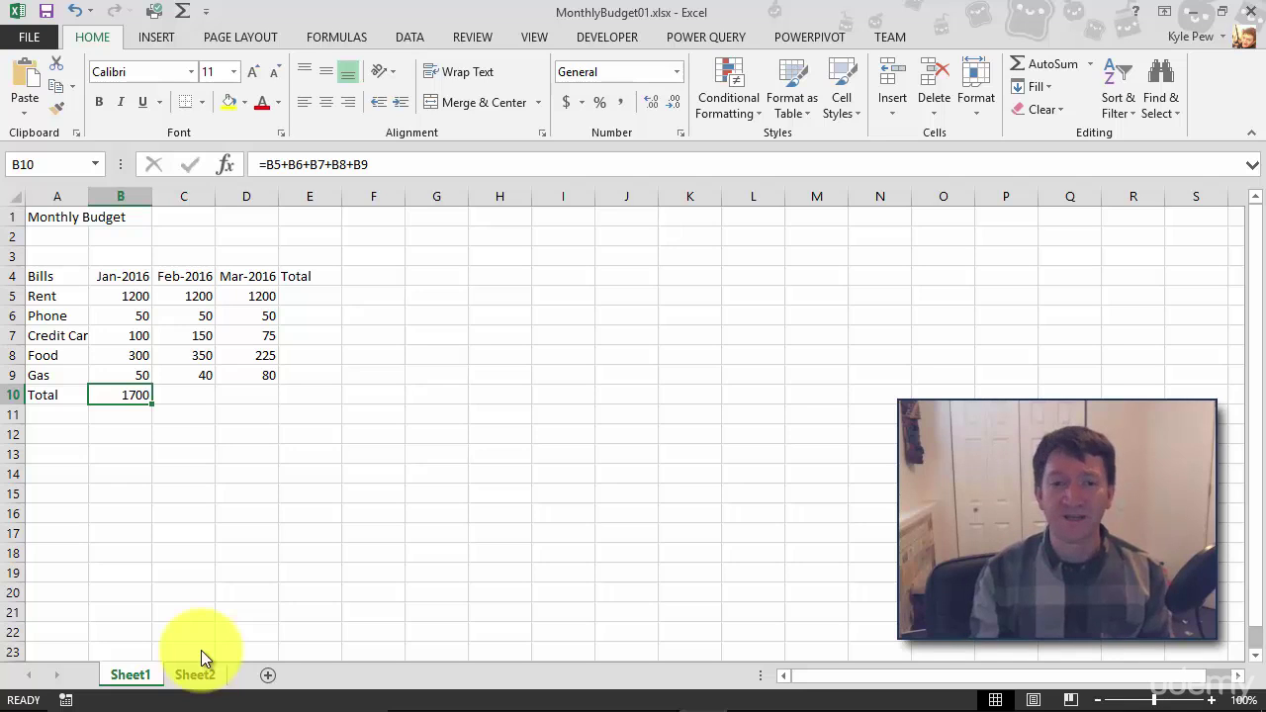
double_click(124, 396)
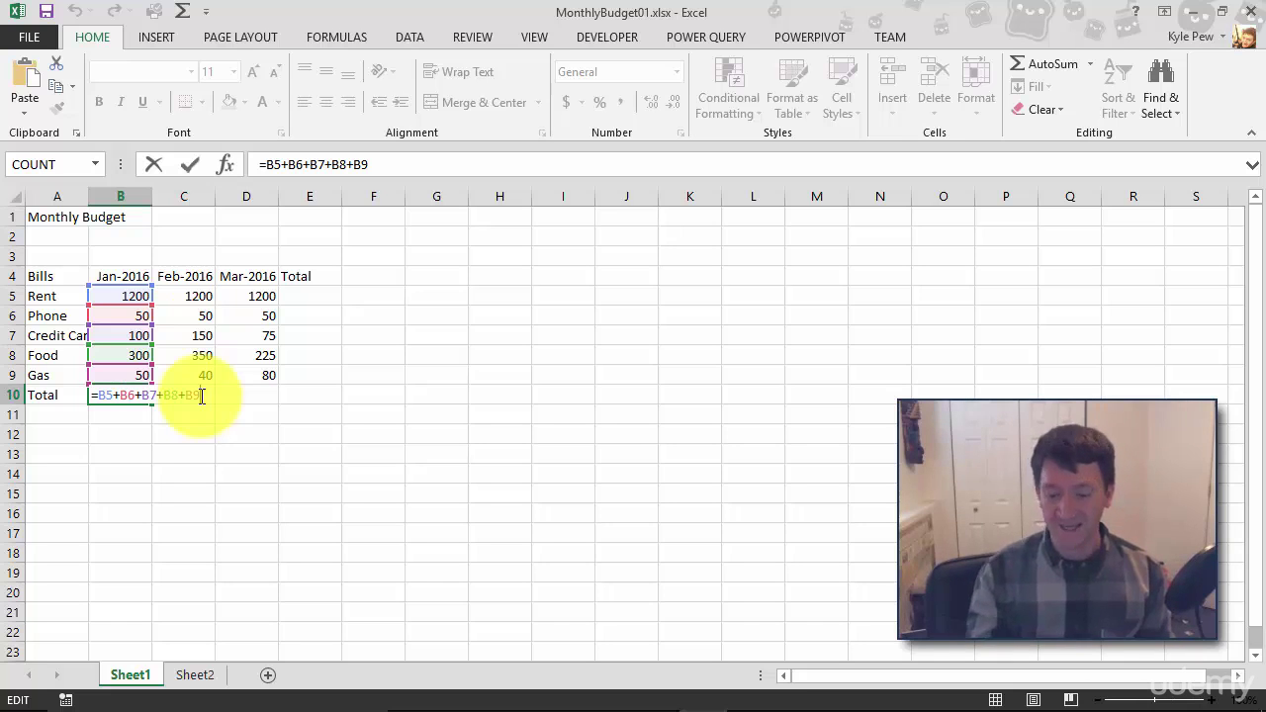
key("Return")
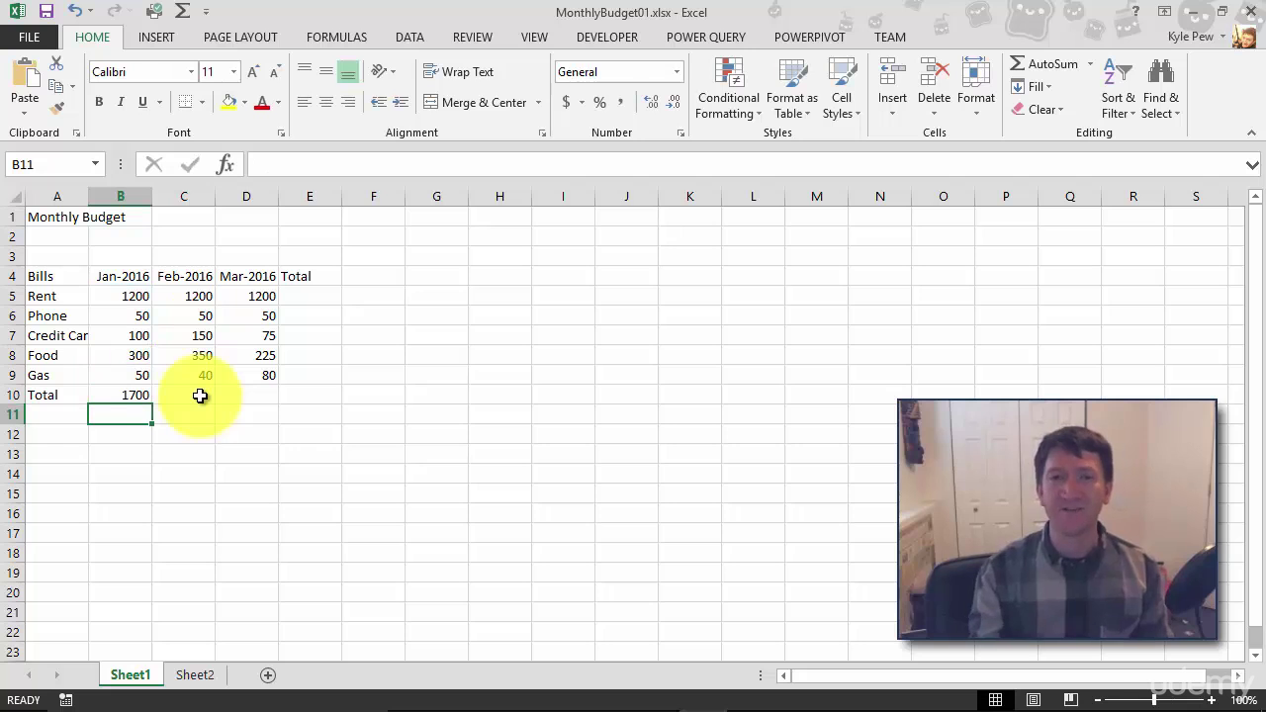